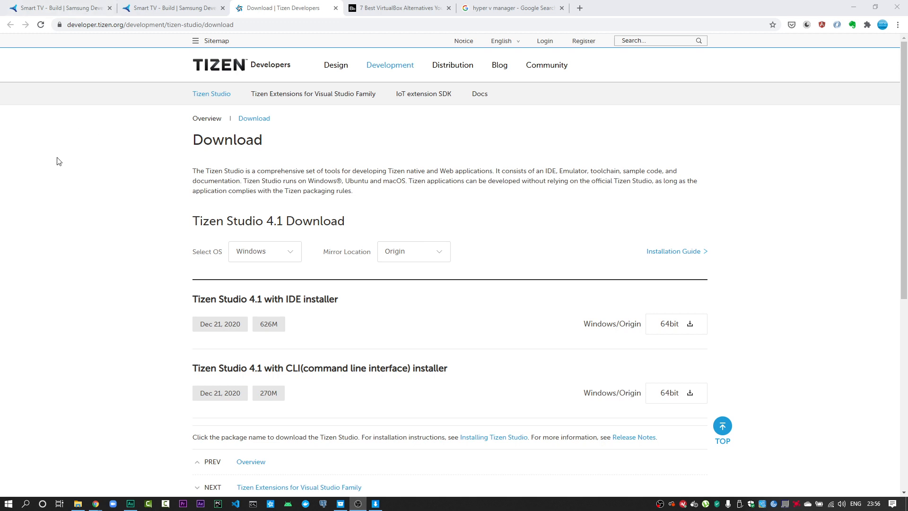
- Check the operating system choices for the Tizen Studio 4.1 download and select Windows
left_click(74, 186)
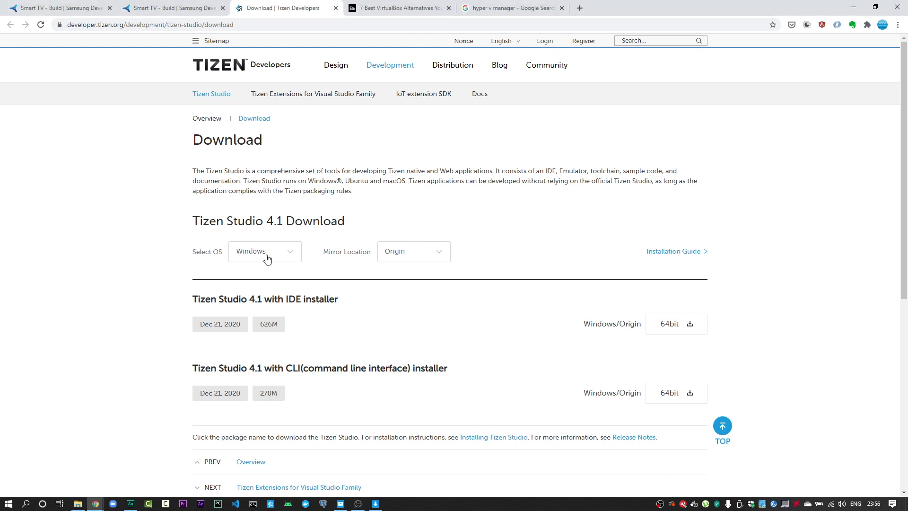
left_click(282, 259)
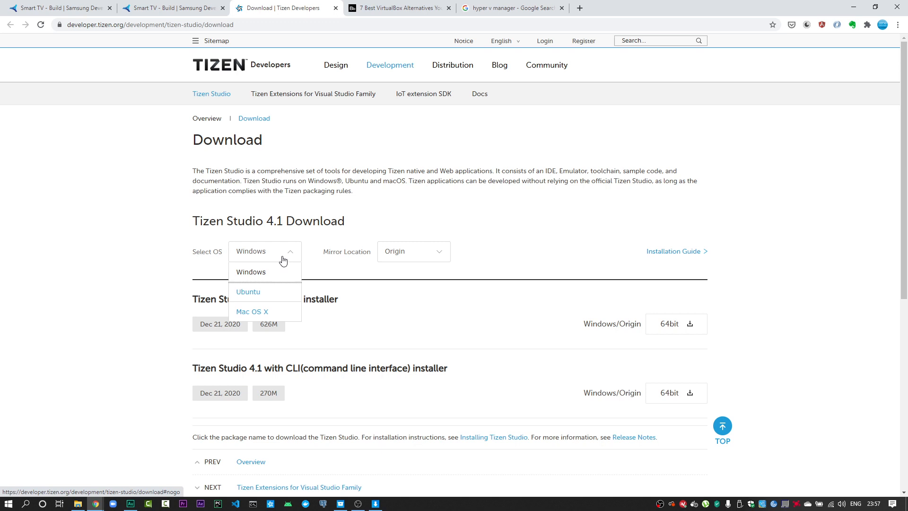
left_click(308, 246)
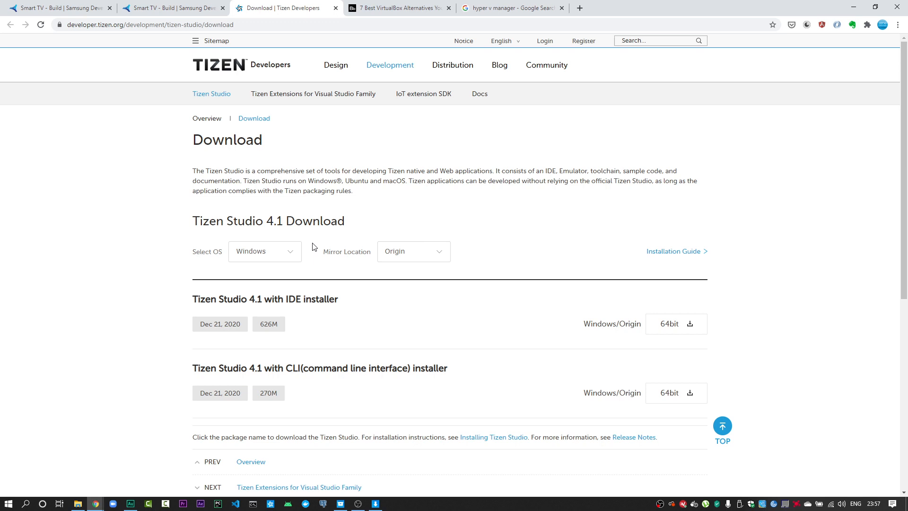
left_click(289, 256)
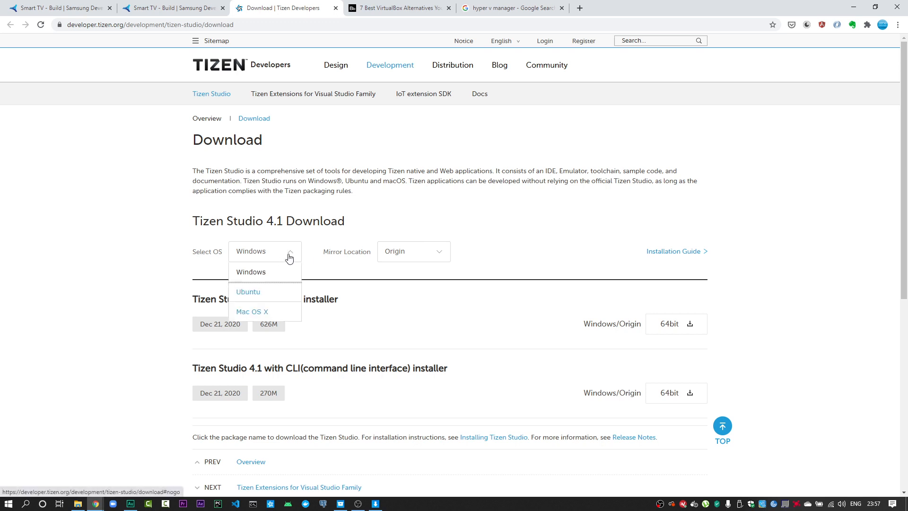
left_click(290, 270)
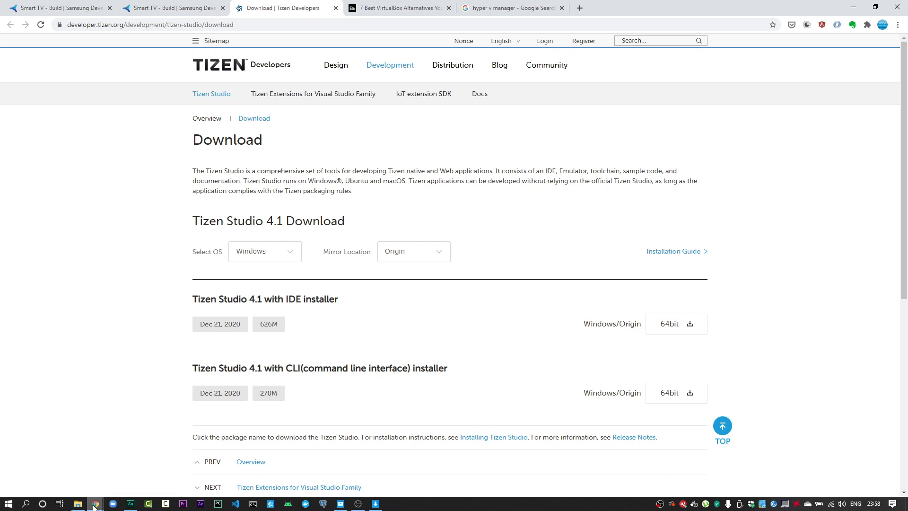
- Switch to File Explorer and select the web-ide_Tizen_Studio_4.1_windows-64.exe installer in the Downloads folder
left_click(78, 503)
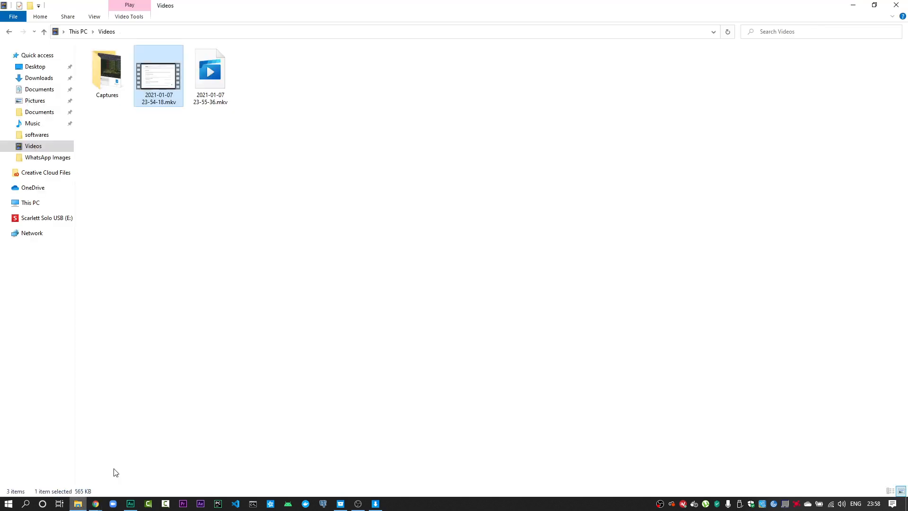
left_click(42, 79)
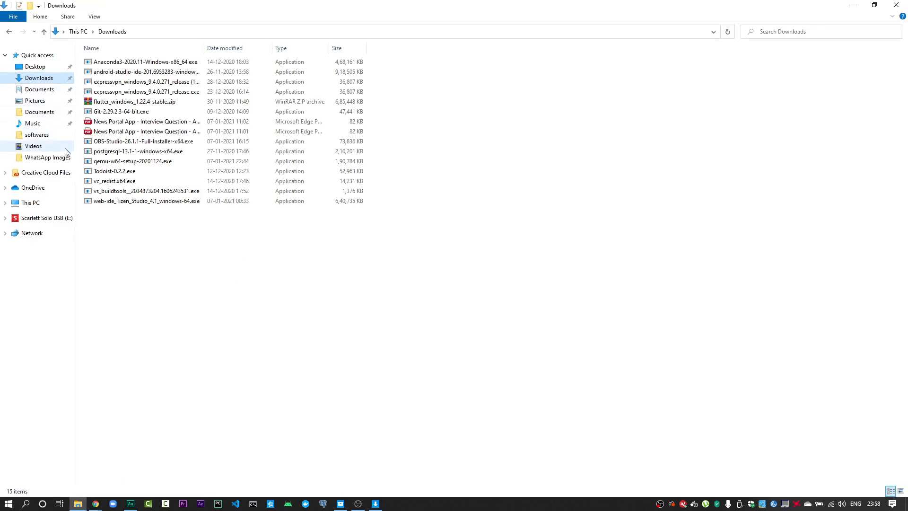
left_click(121, 202)
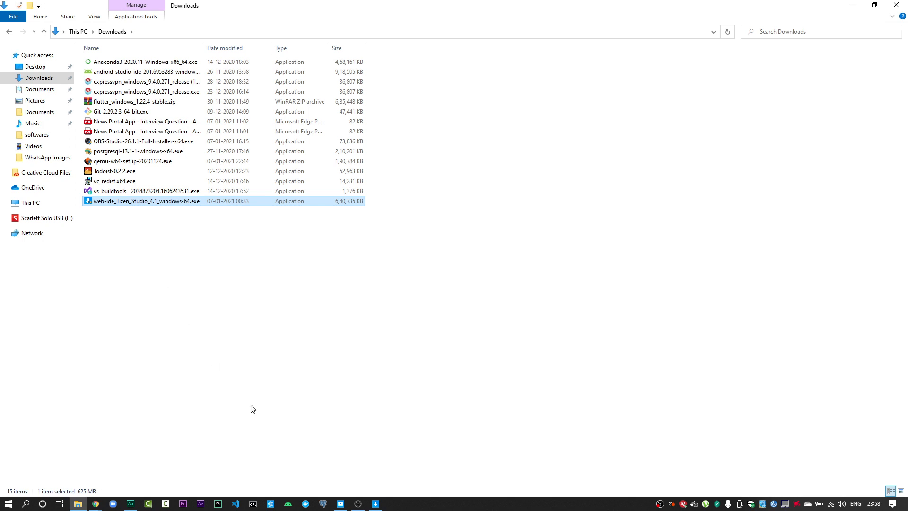
- Switch to the running Tizen Studio Installer and accept the software license agreement
left_click(375, 506)
left_click(490, 361)
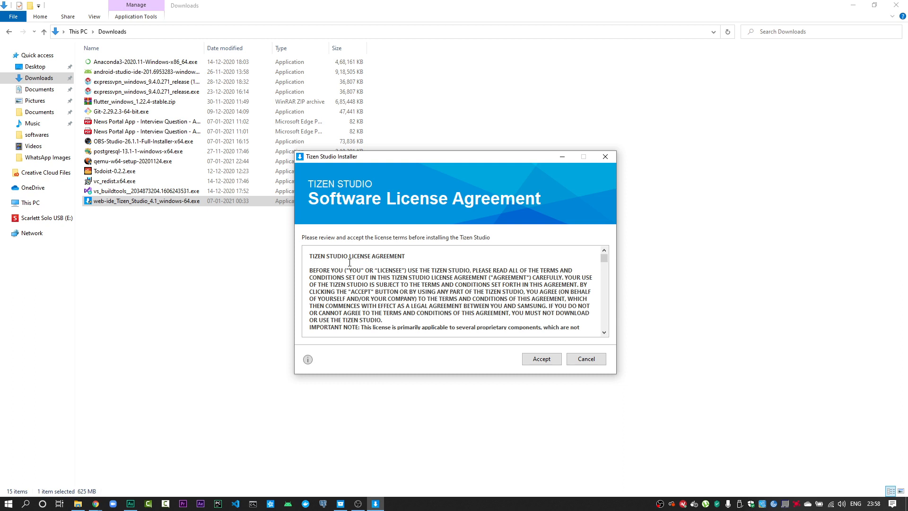
left_click(541, 359)
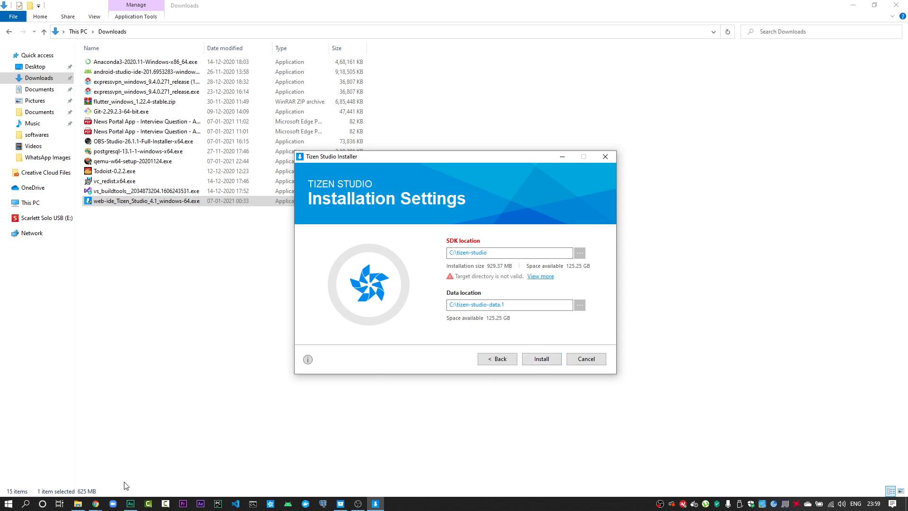
- Switch to Chrome and review the Installation Complete section of Samsung's Installing TV SDK guide
left_click(95, 503)
left_click(153, 462)
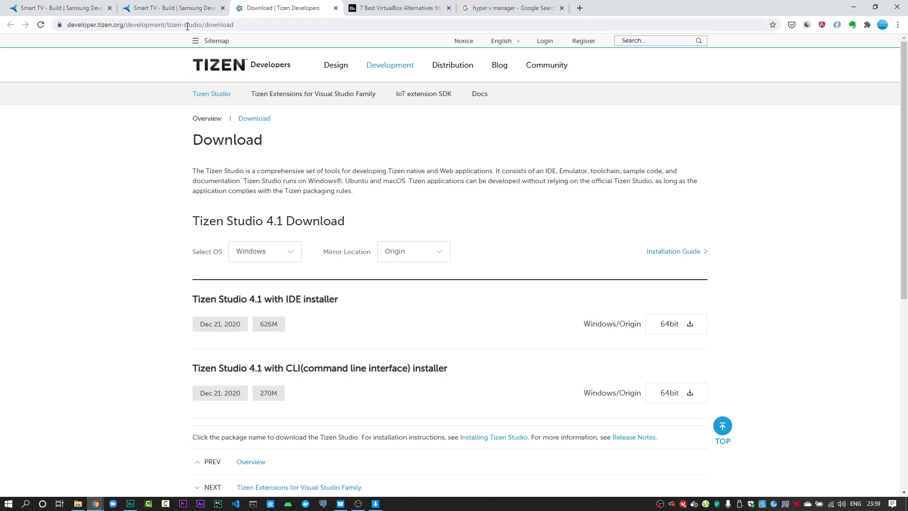
left_click(176, 8)
scroll(307, 279, "down", 1)
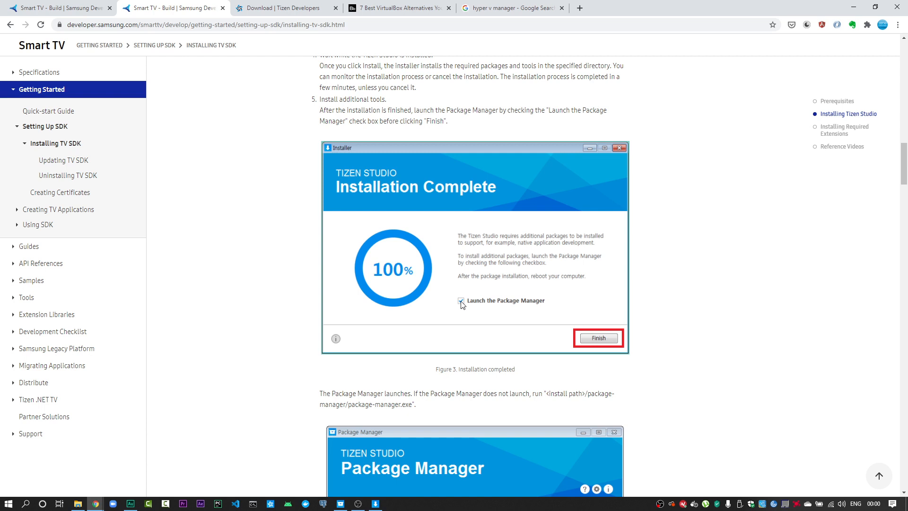
- Search Windows for "packa" and open the Tizen Studio Package Manager app
left_click(26, 505)
type("pa")
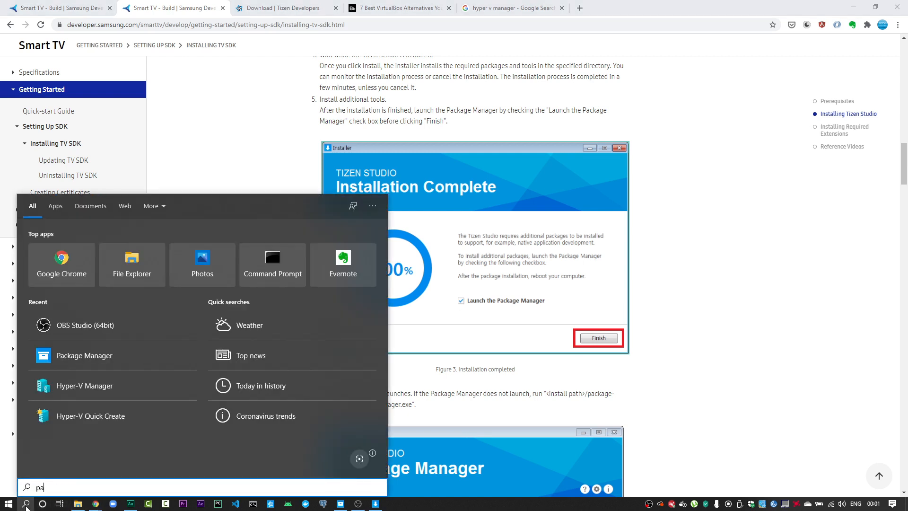
type("cka")
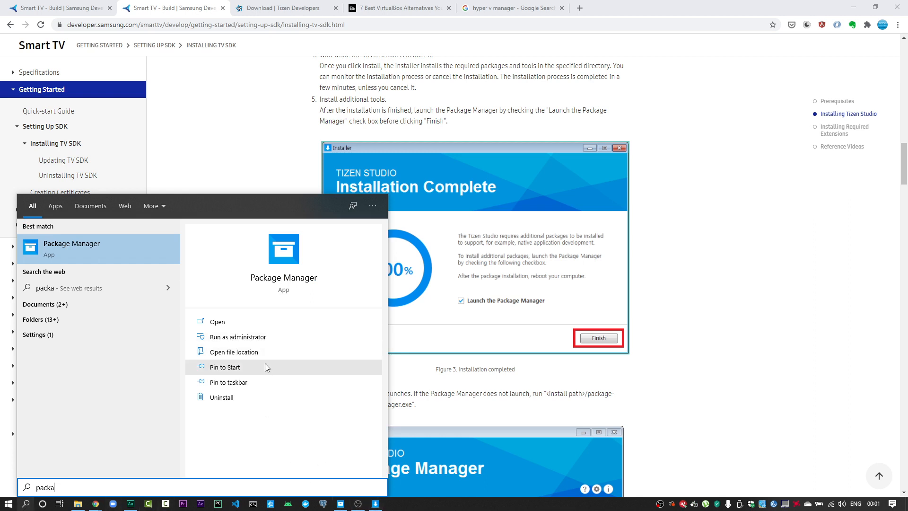
left_click(242, 322)
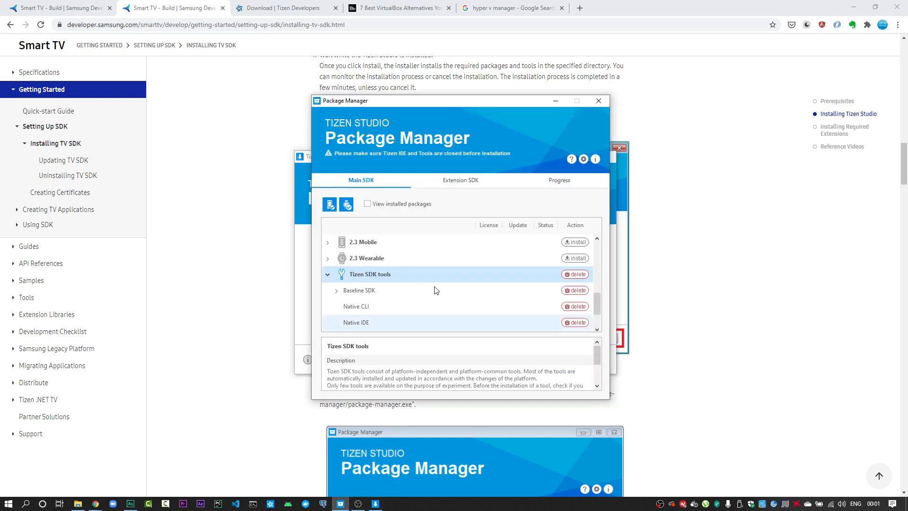
- Minimize the Chrome and File Explorer windows and reposition the Package Manager window over the empty desktop
left_click(847, 10)
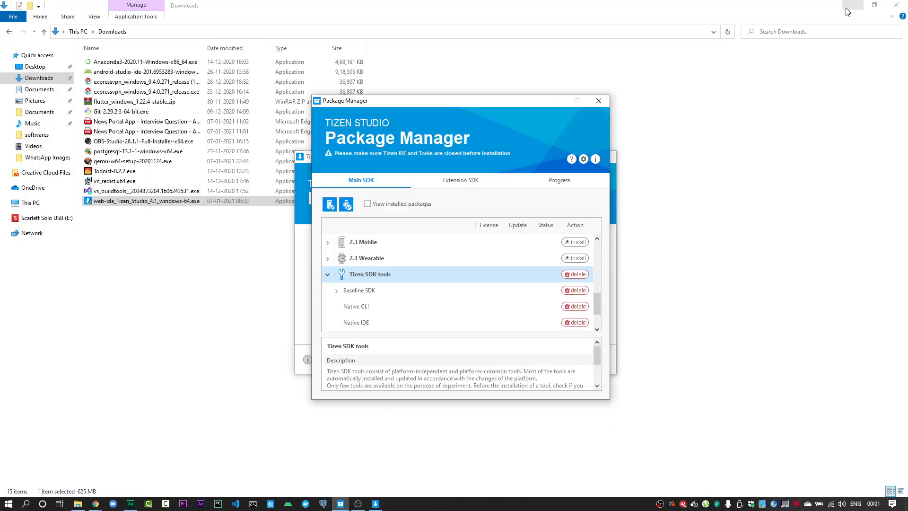
mouse_move(519, 104)
left_mouse_down()
mouse_move(731, 80)
mouse_move(482, 90)
mouse_move(527, 101)
left_mouse_up()
left_click(853, 5)
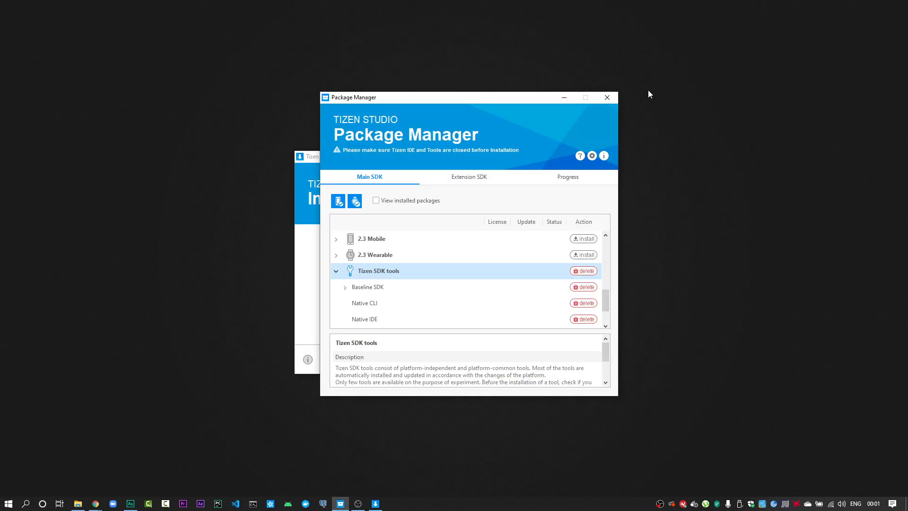
left_click_drag(458, 96, 439, 85)
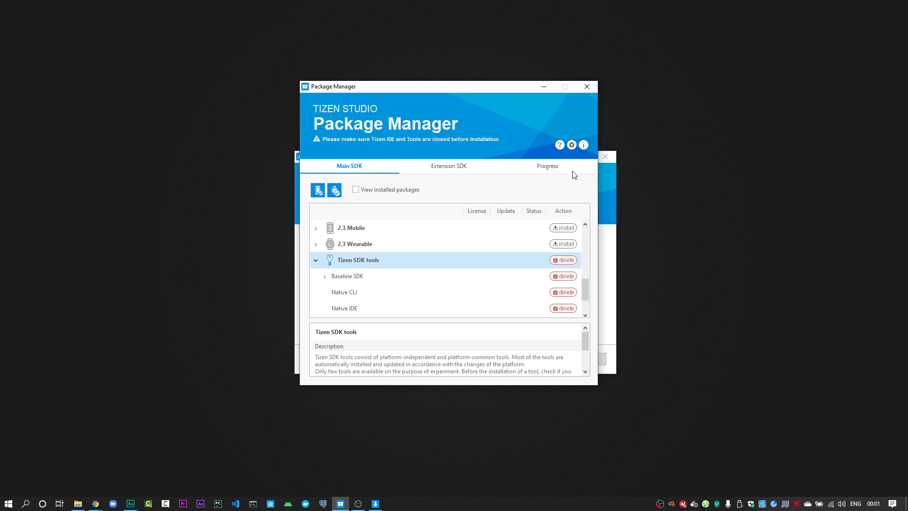
- Collapse Tizen SDK tools, look through the Main SDK packages, and browse the Extras group of the Extension SDK
left_click(316, 261)
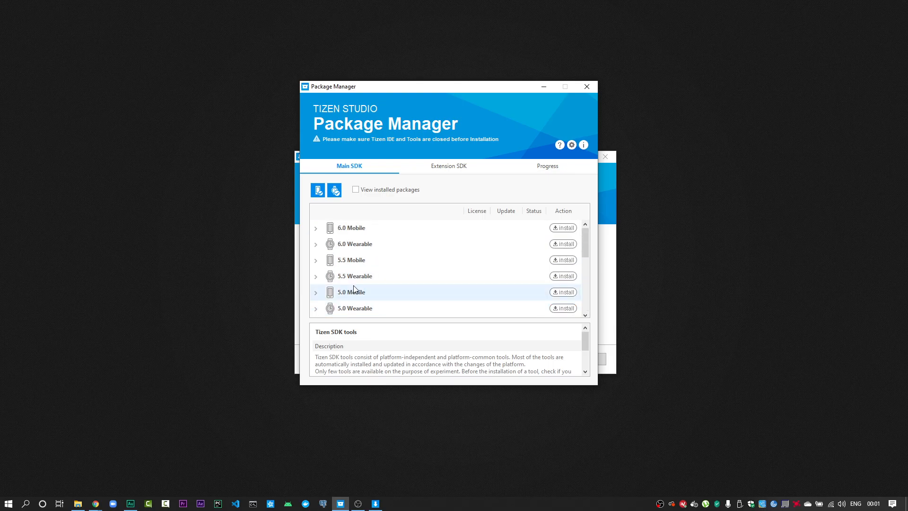
scroll(354, 289, "down", 3)
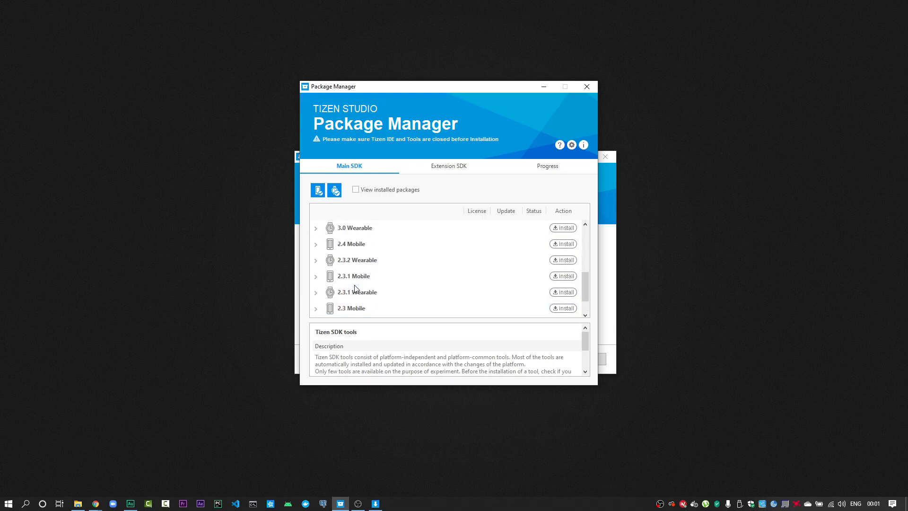
left_click(449, 165)
scroll(413, 257, "up", 5)
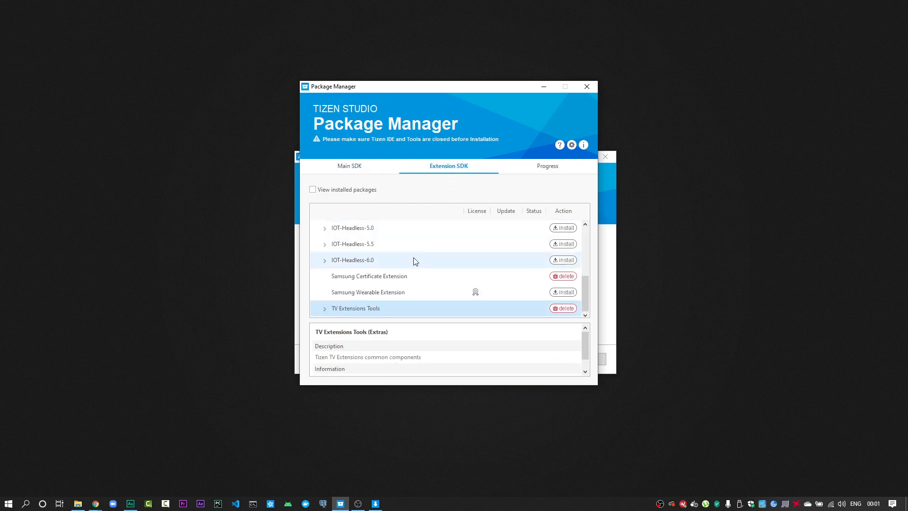
left_click(315, 230)
left_click(314, 230)
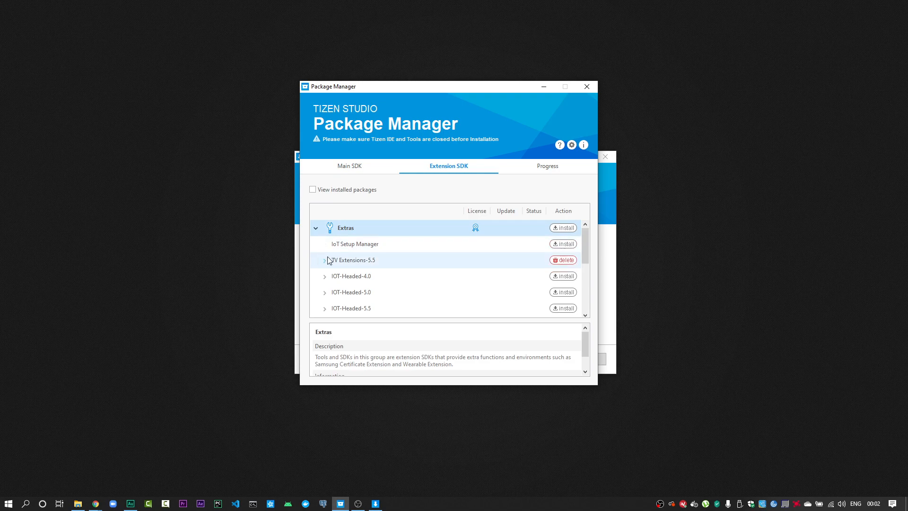
scroll(342, 277, "down", 3)
scroll(342, 276, "up", 3)
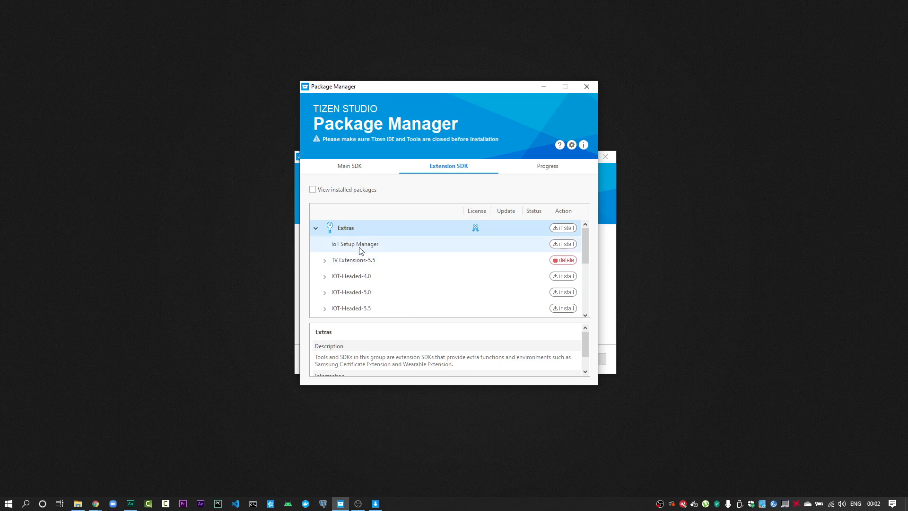
- Examine the TV Extensions-5.5, Samsung Certificate Extension and TV Extensions Tools packages, expanding the last one's contents
left_click(352, 262)
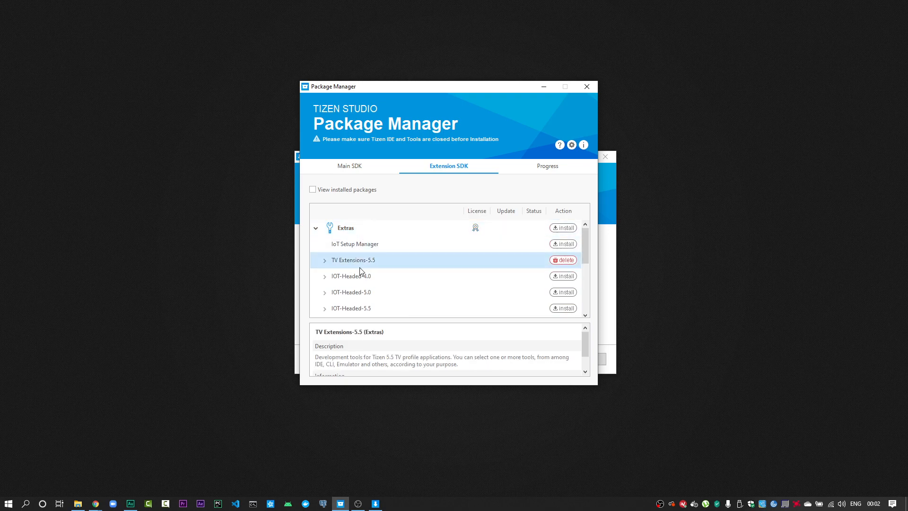
scroll(360, 268, "down", 5)
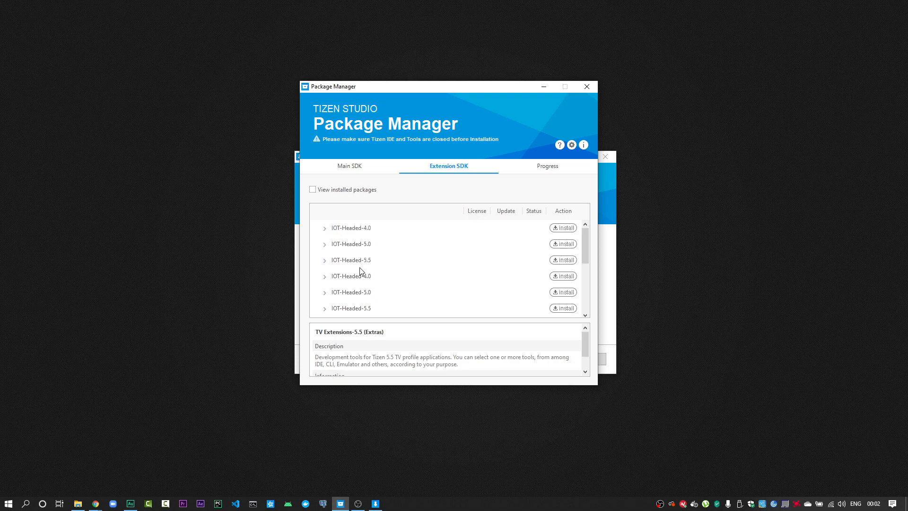
left_click(362, 276)
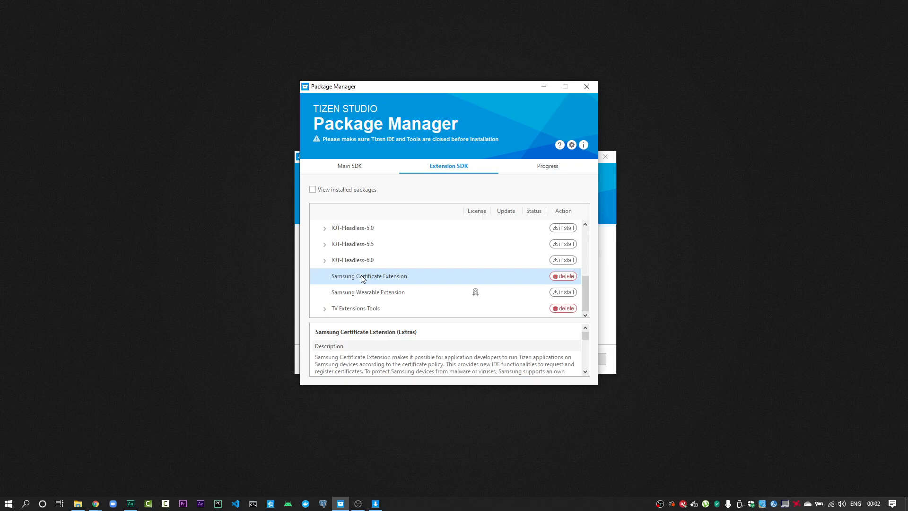
left_click(340, 311)
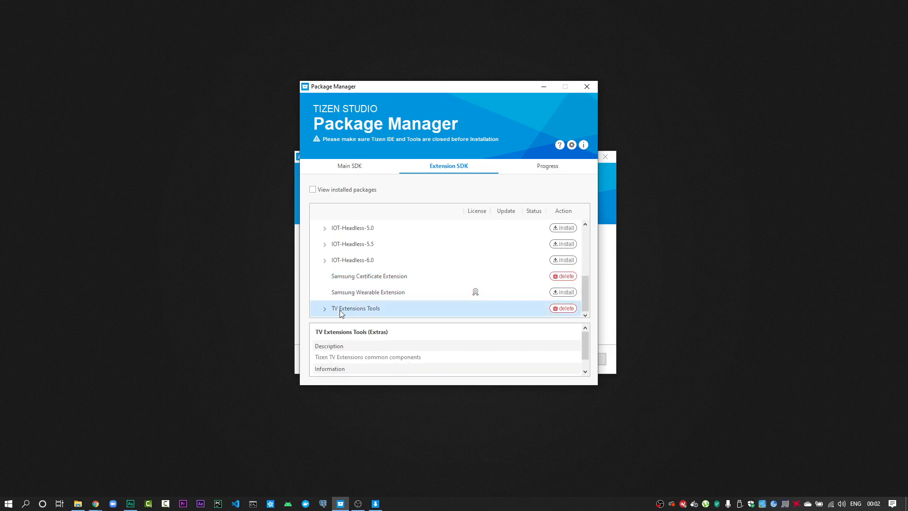
left_click(325, 309)
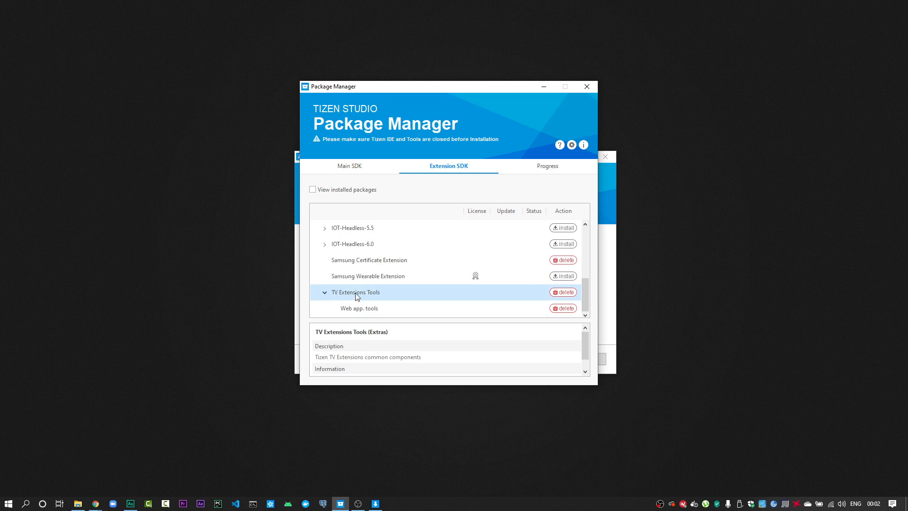
scroll(357, 295, "up", 3)
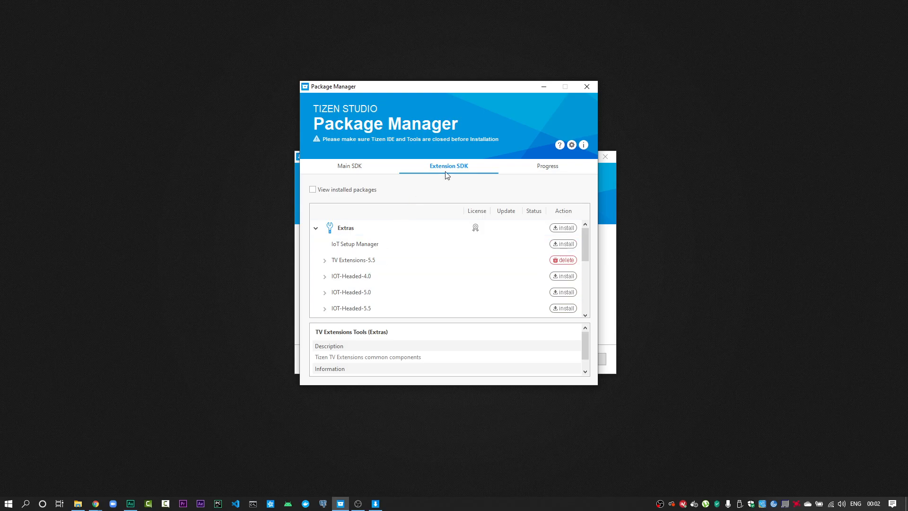
- Return to the Main SDK packages, expand Tizen SDK tools and examine its components and their install status
left_click(363, 170)
scroll(410, 236, "down", 2)
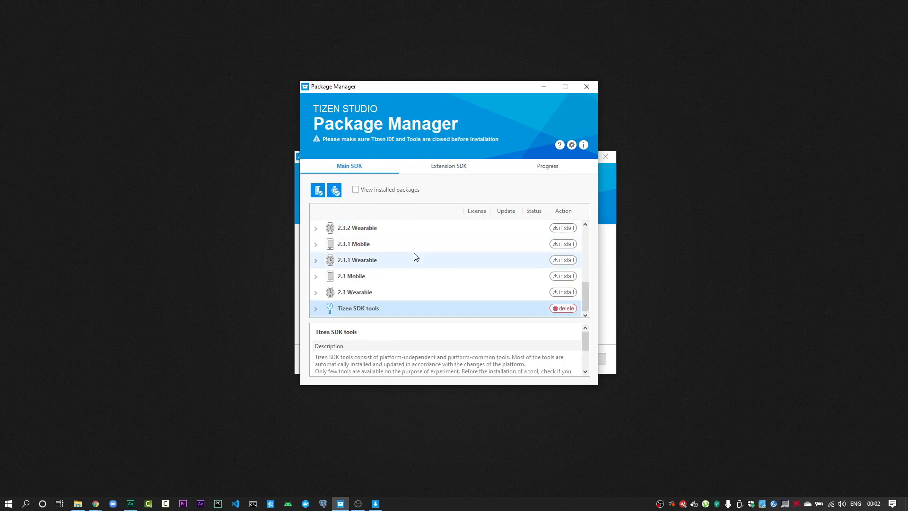
left_click(317, 309)
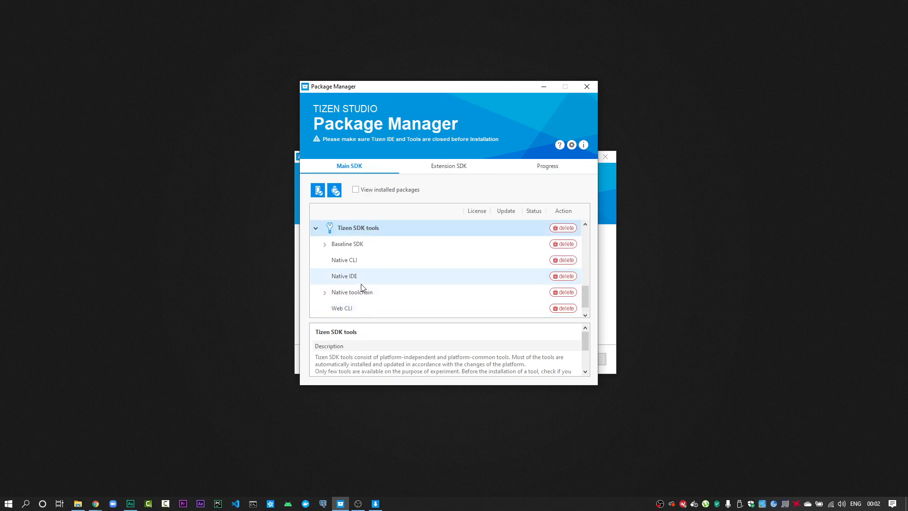
scroll(363, 288, "down", 1)
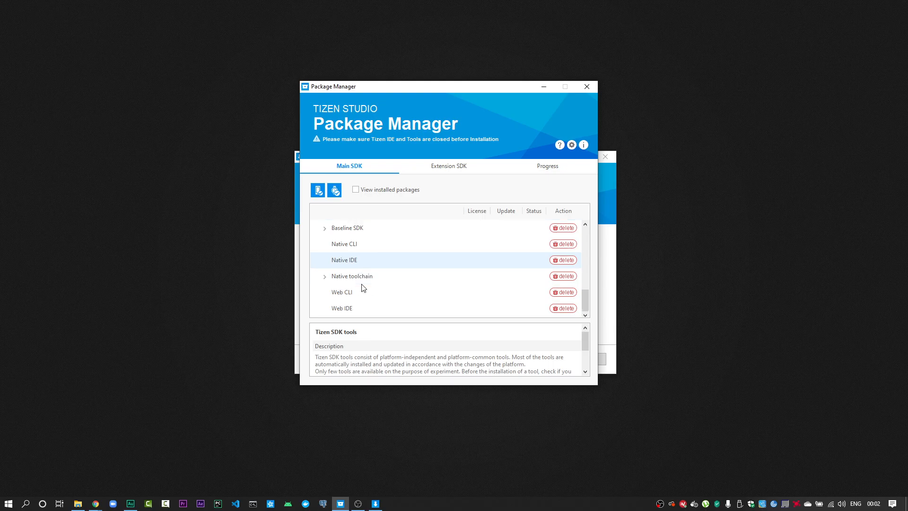
scroll(370, 285, "up", 3)
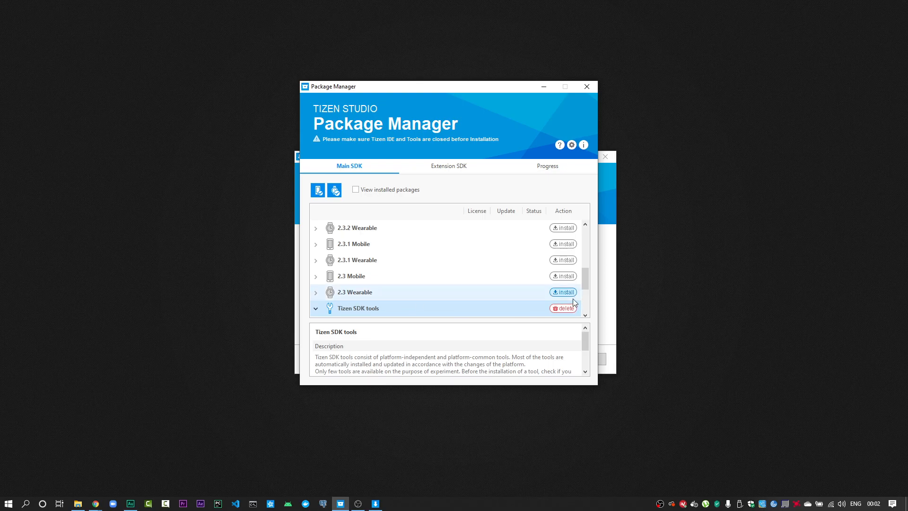
scroll(573, 299, "down", 2)
scroll(573, 297, "up", 1)
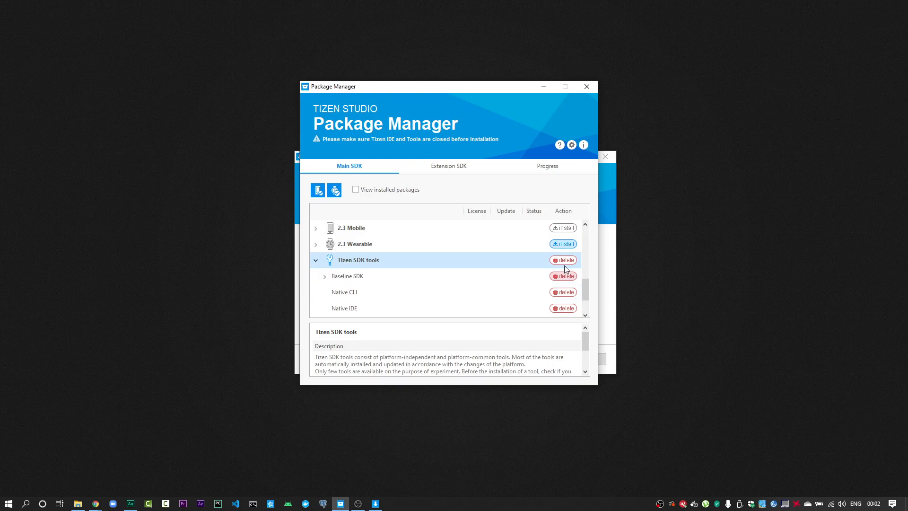